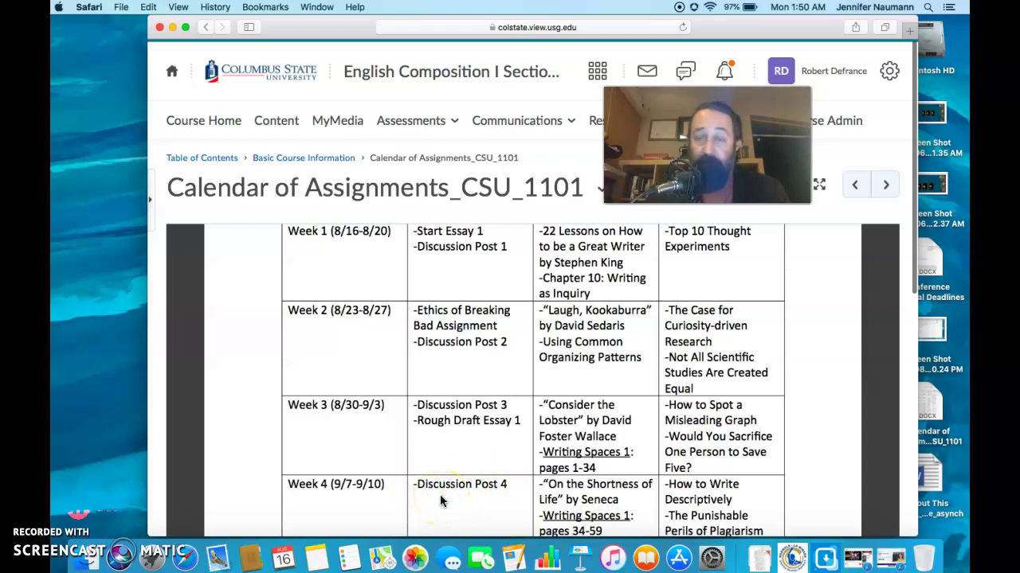
Step: Review the weekly assignments, readings and videos in the Calendar of Assignments document
scroll(440, 495, "down", 3)
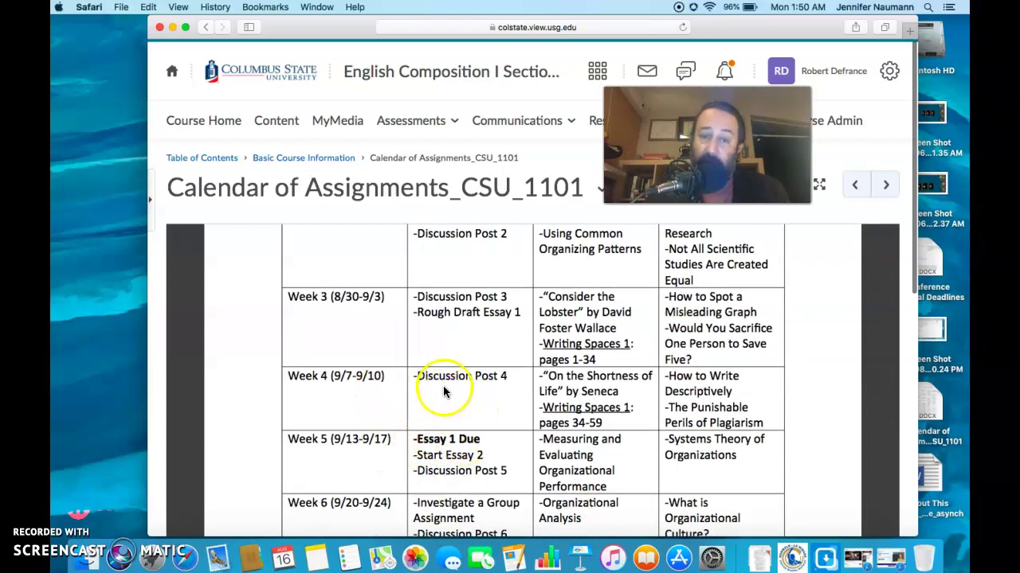
scroll(443, 389, "up", 3)
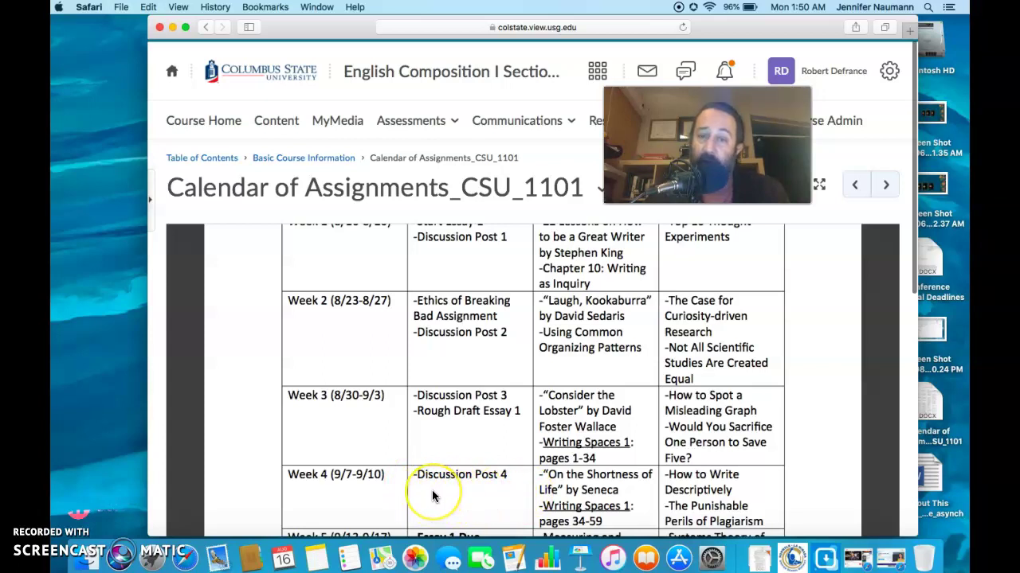
scroll(434, 496, "up", 1)
scroll(434, 495, "down", 1)
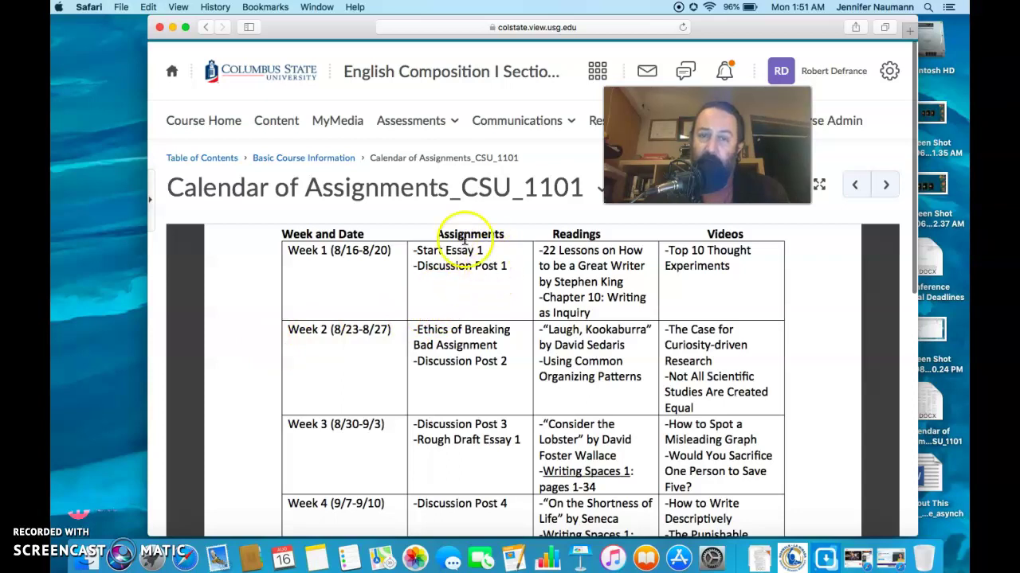
scroll(237, 291, "up", 4)
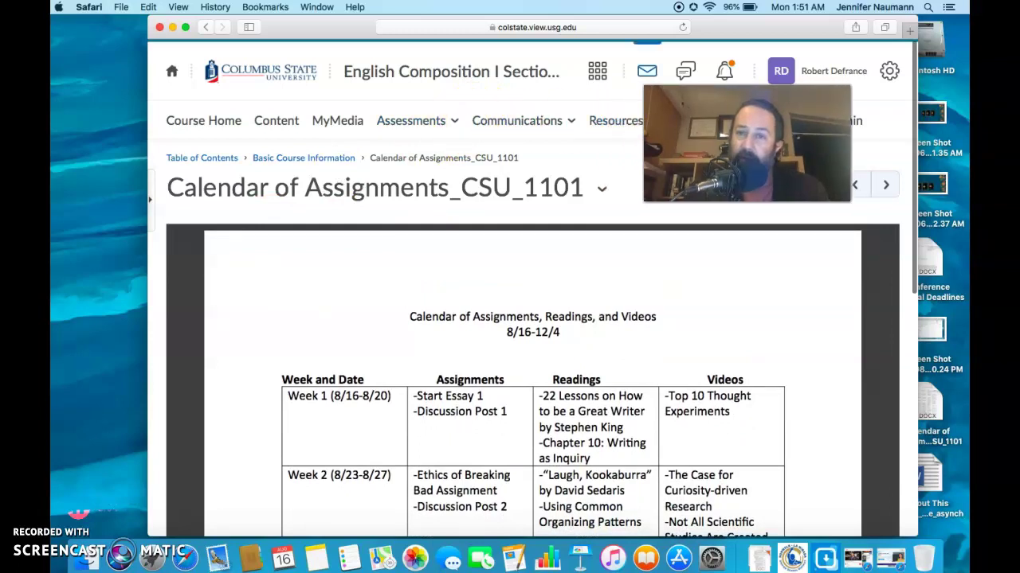
Step: Open the course discussions and look over the Unit 1 topics and the options for the Evidence topic
left_click(574, 124)
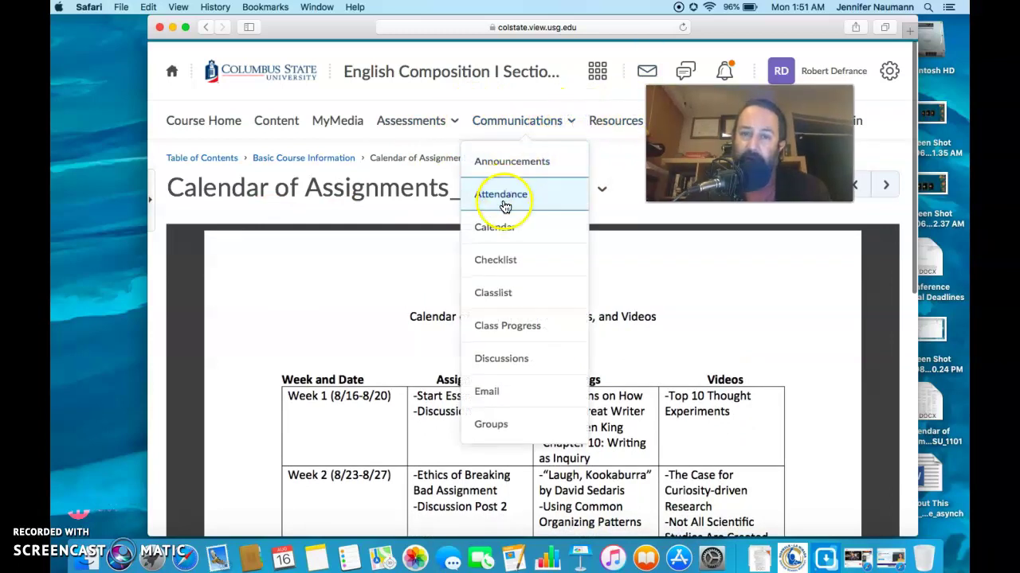
left_click(506, 359)
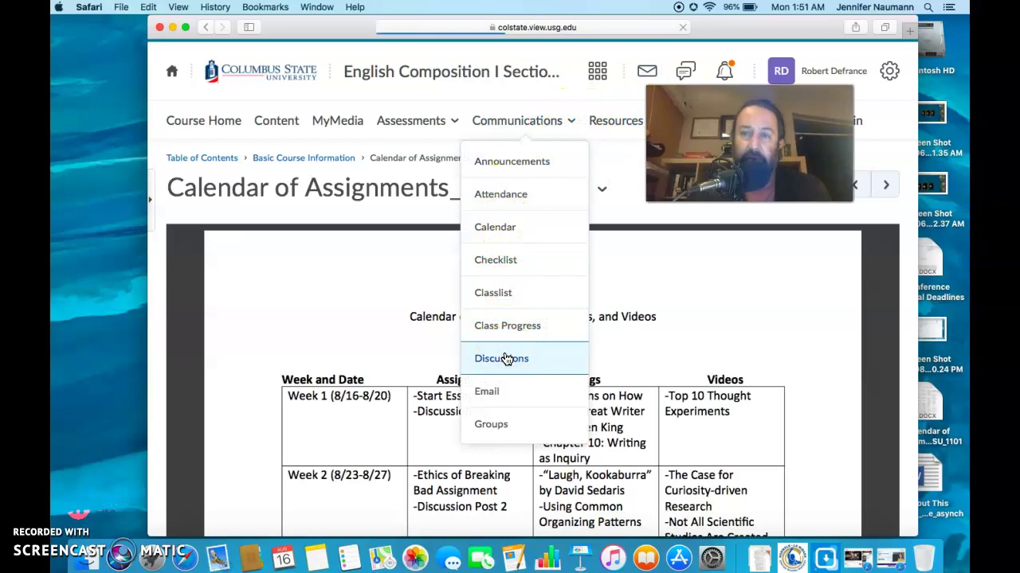
scroll(405, 342, "down", 3)
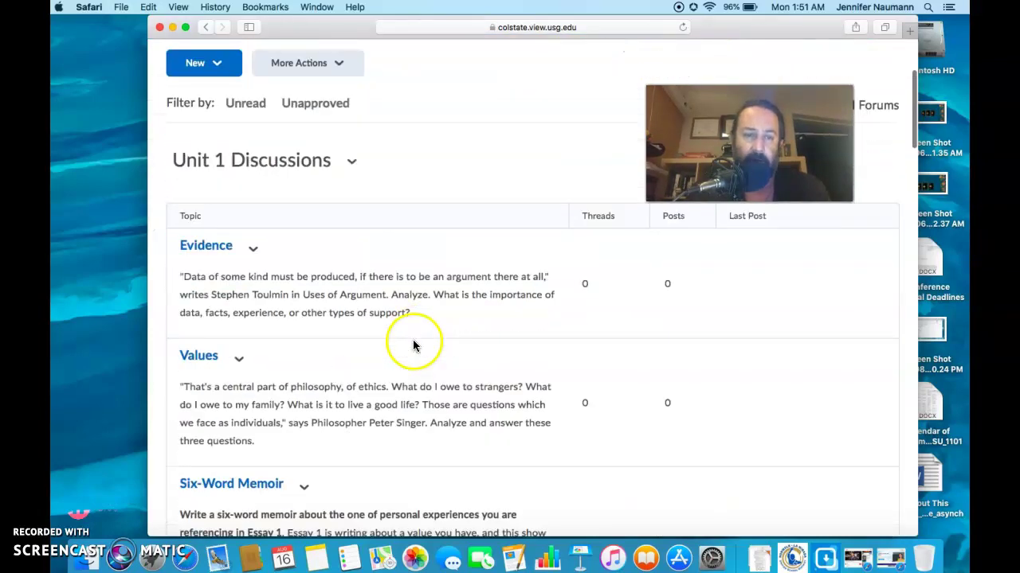
scroll(328, 243, "up", 1)
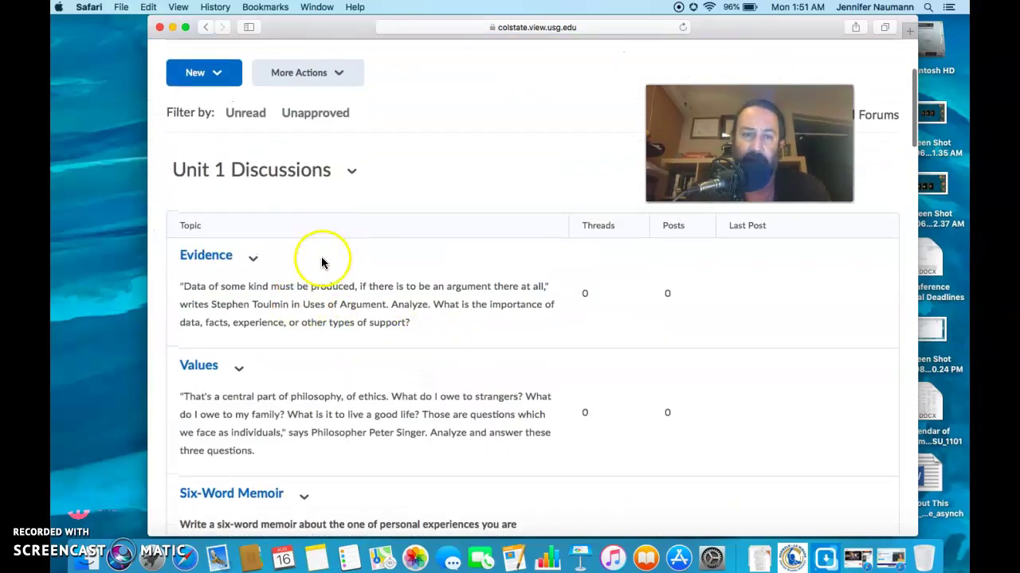
left_click(253, 259)
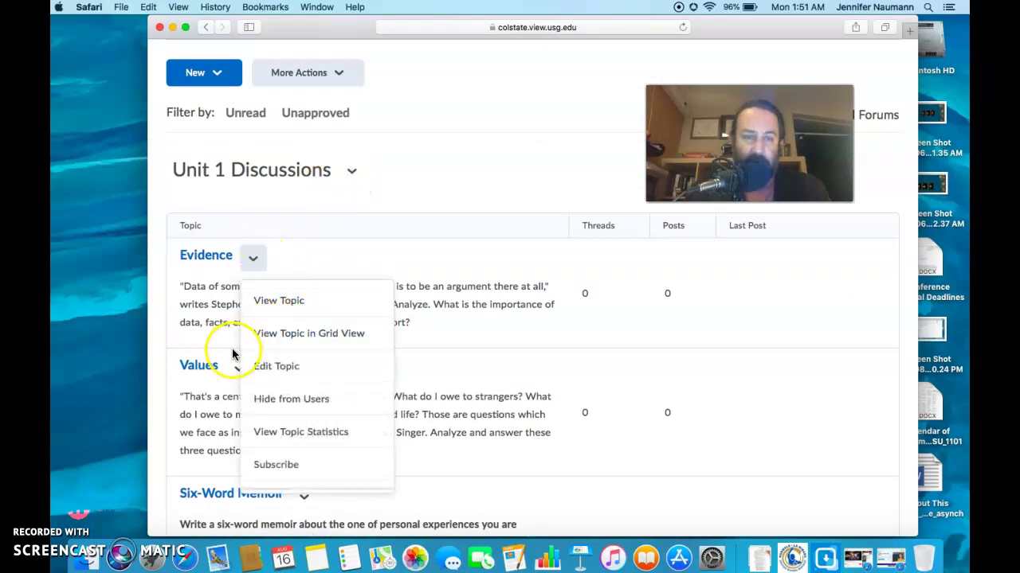
left_click(472, 294)
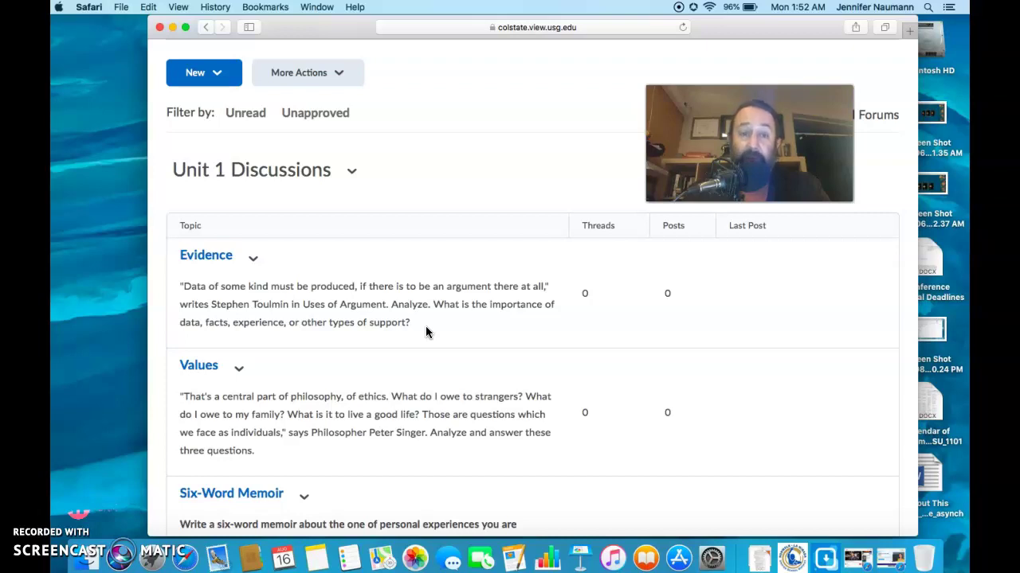
Step: Go to the course assignments and open Essay 1 for editing
scroll(426, 333, "up", 5)
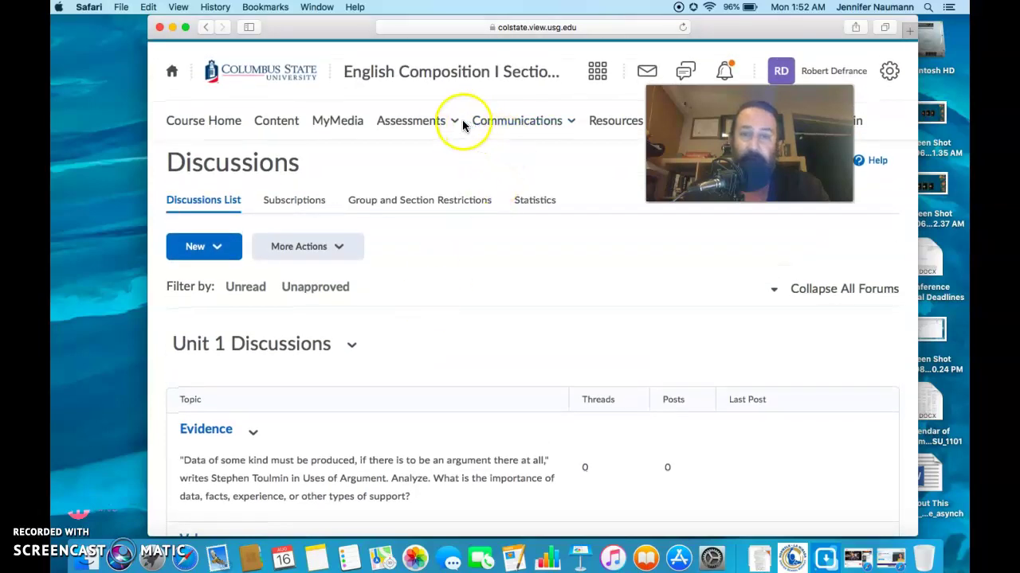
left_click(452, 123)
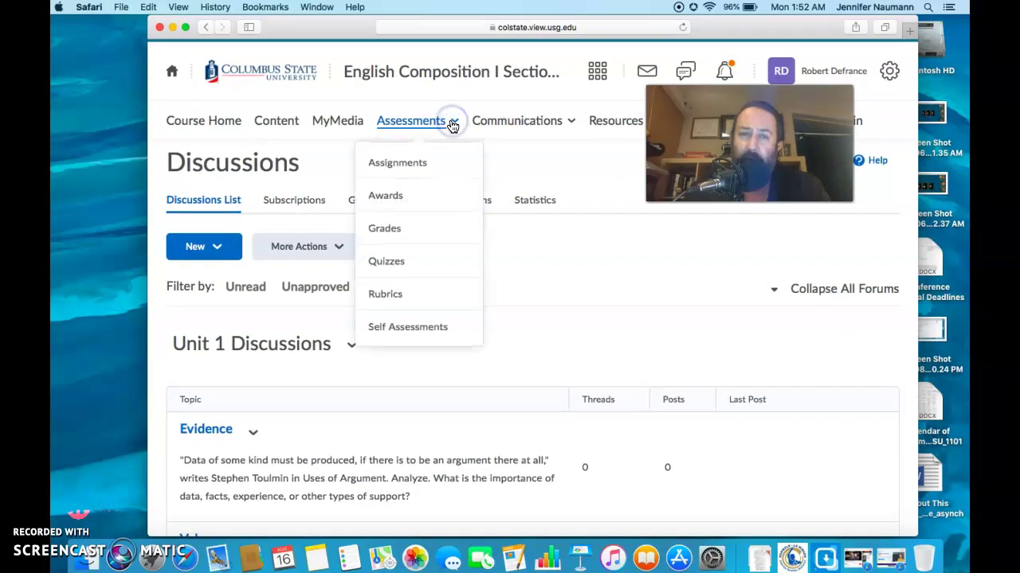
left_click(396, 166)
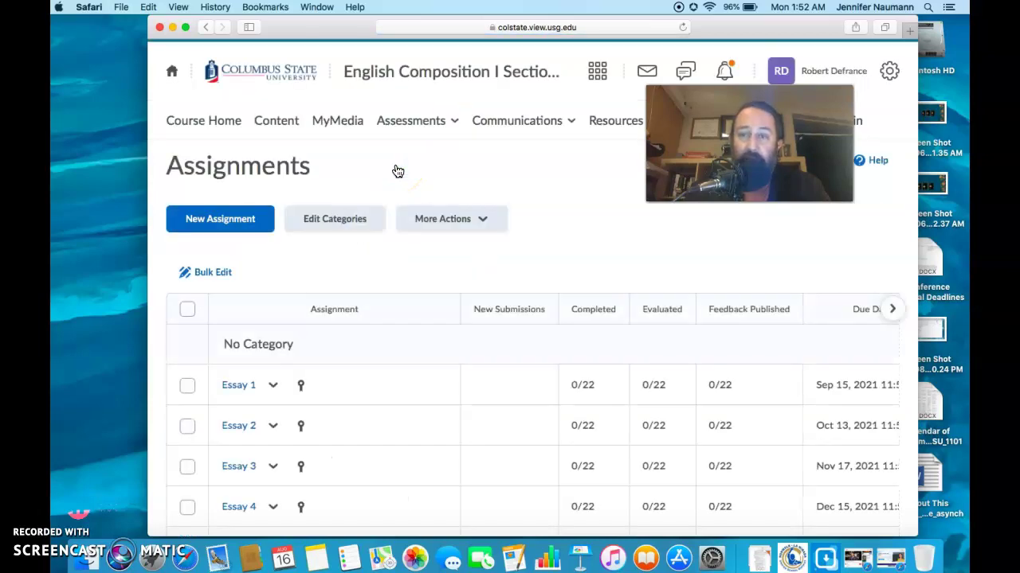
left_click(239, 387)
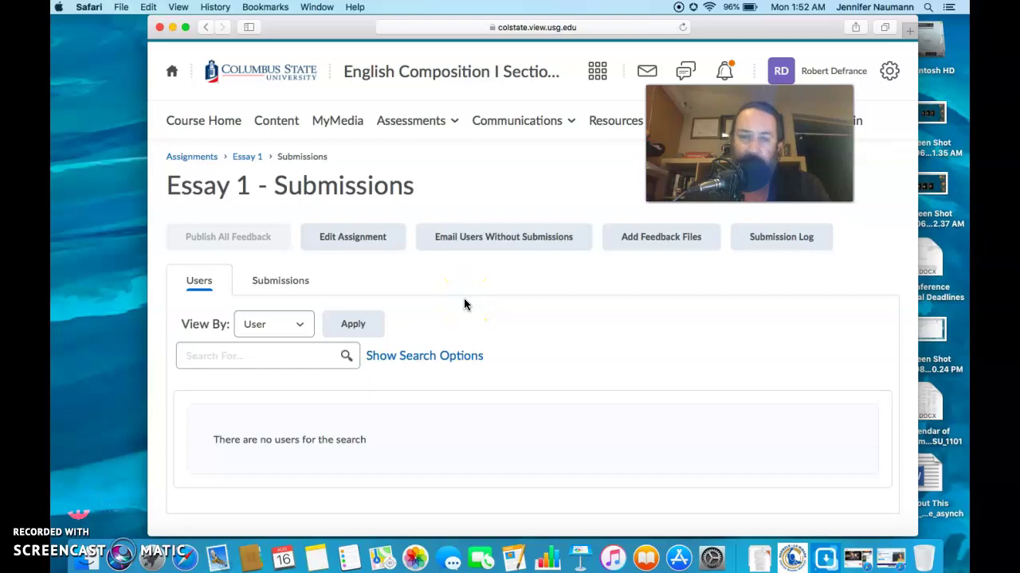
left_click(359, 242)
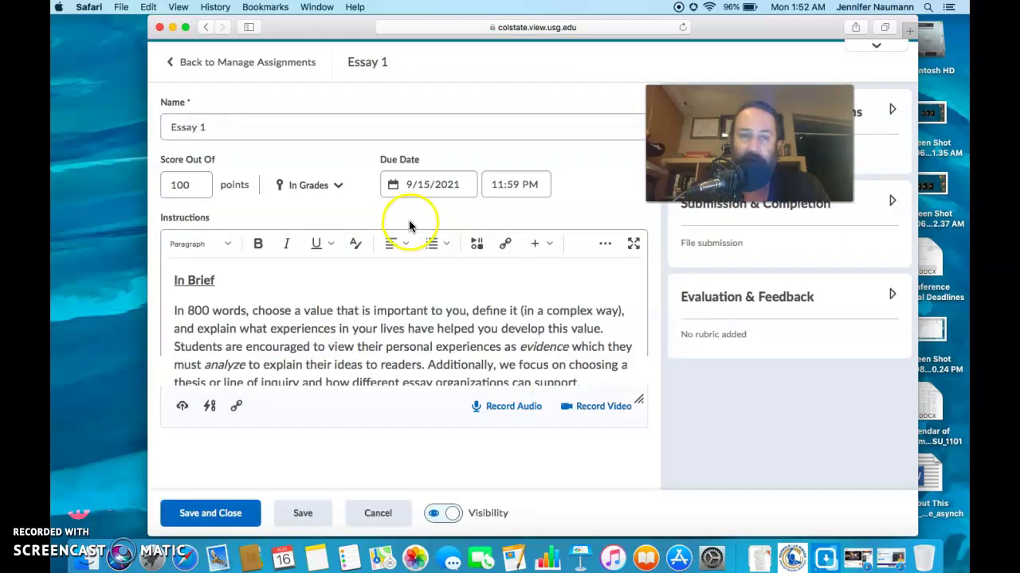
Step: Set the Essay 1 assignment's maximum score to 120 points
scroll(412, 319, "down", 2)
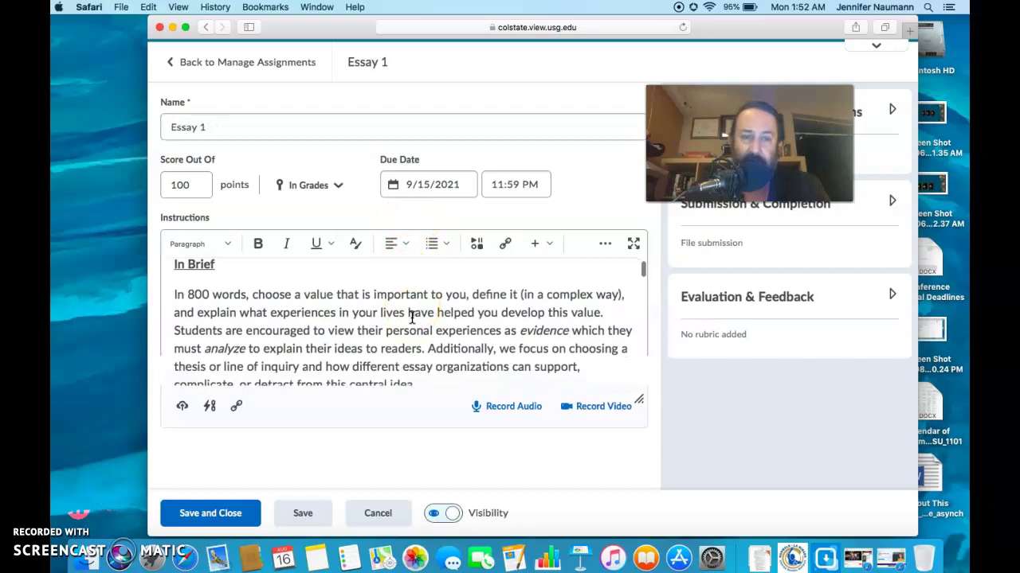
scroll(412, 318, "up", 2)
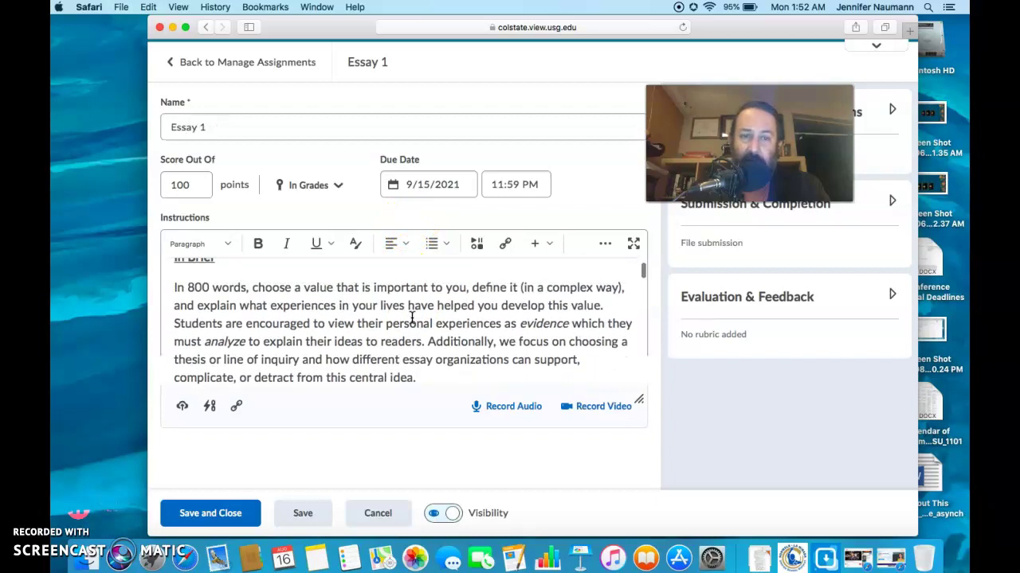
left_click(309, 295)
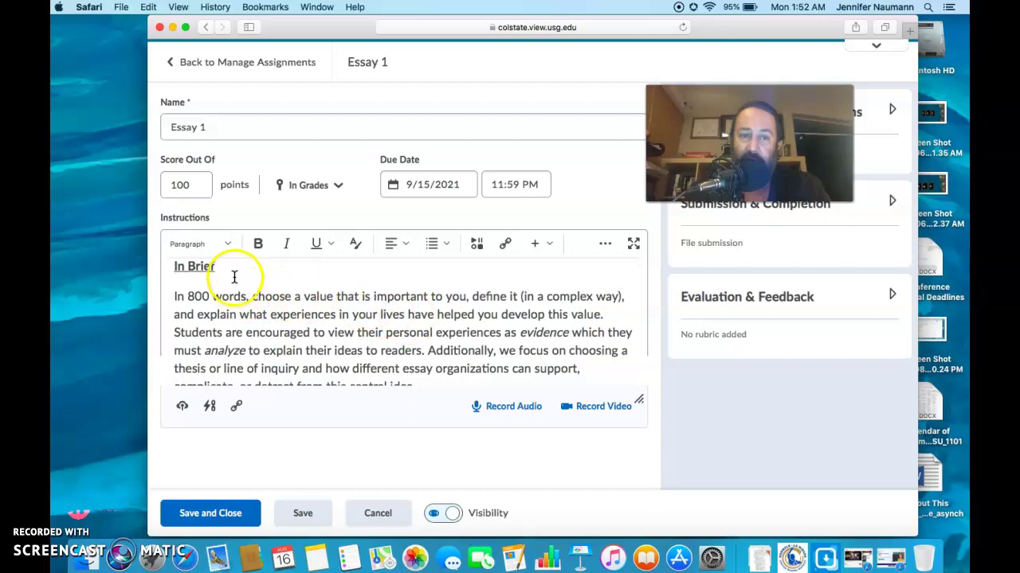
double_click(200, 182)
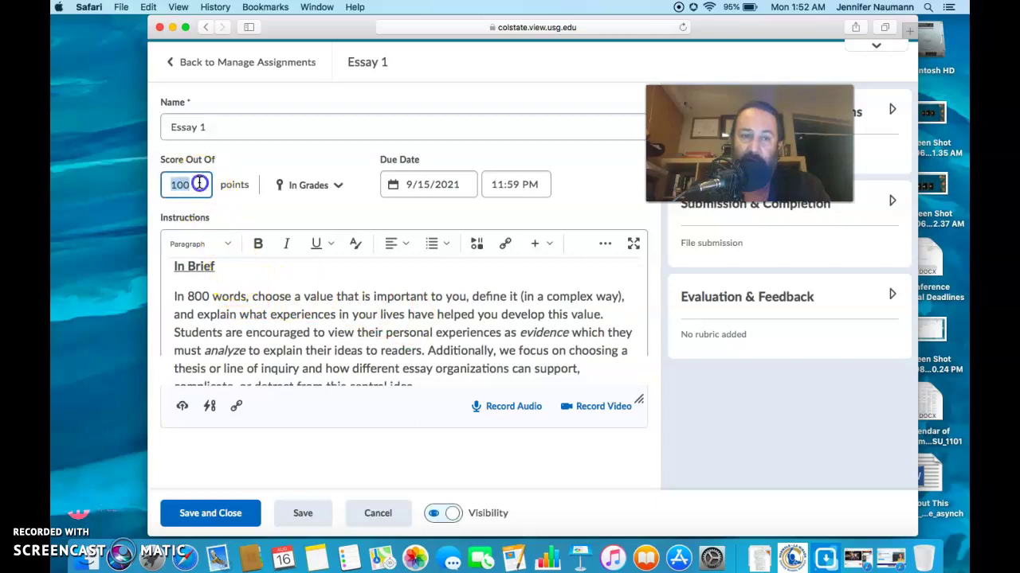
type("120")
left_click(247, 216)
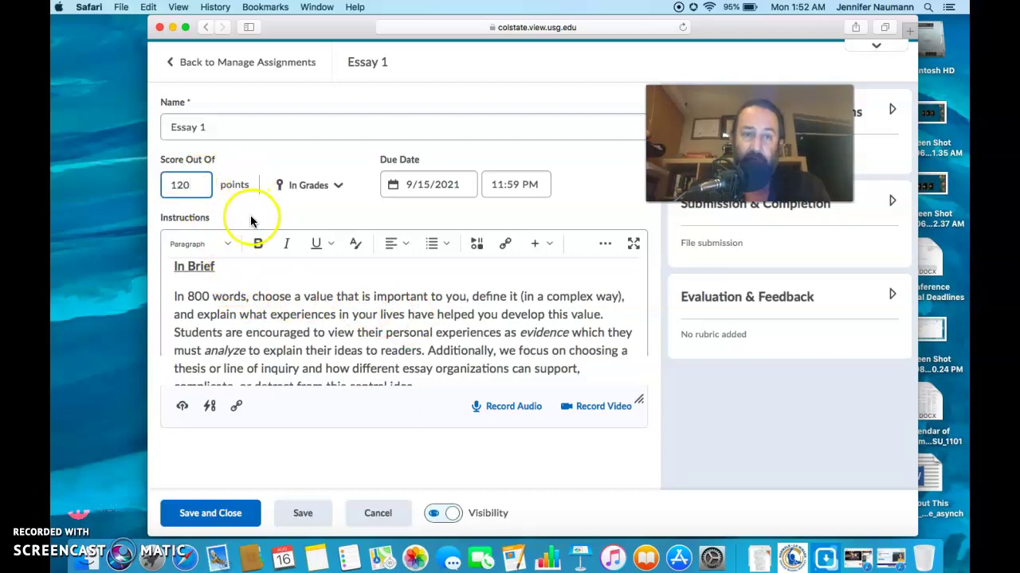
Step: Read through the Essay 1 instructions, from the brief and detailed description to the criteria for a successful essay
scroll(248, 301, "down", 3)
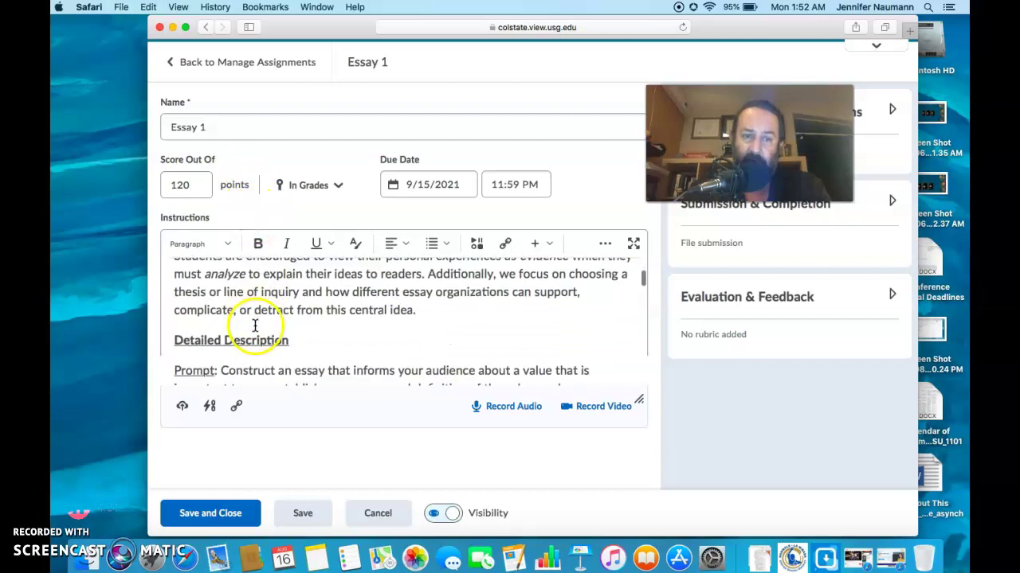
scroll(278, 335, "down", 9)
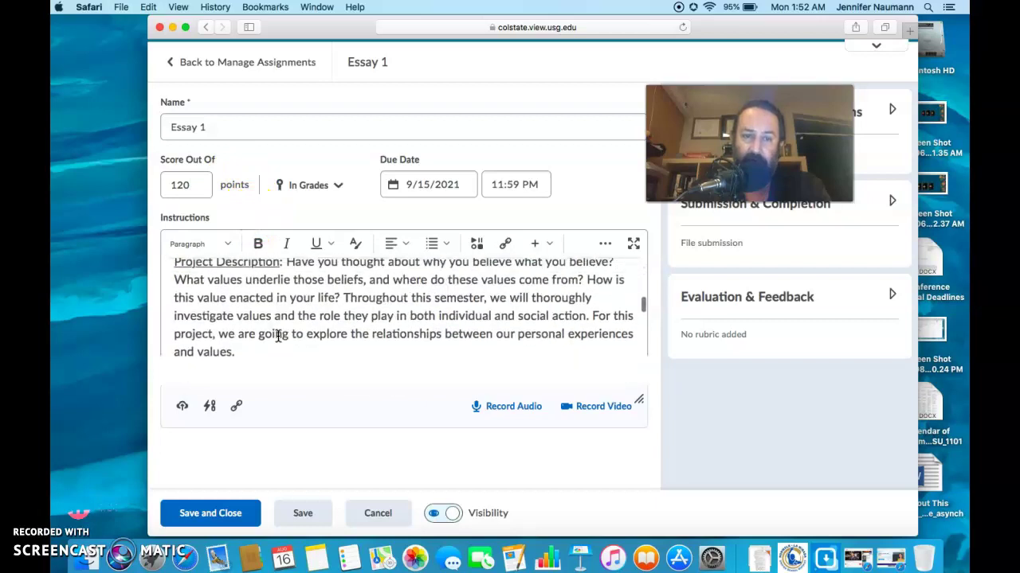
scroll(278, 336, "down", 10)
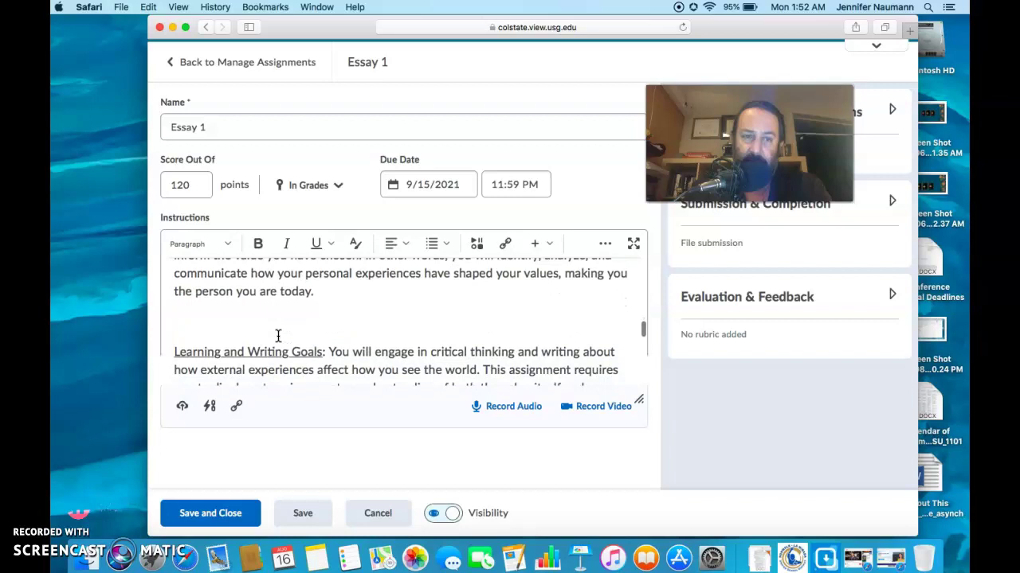
scroll(278, 336, "down", 10)
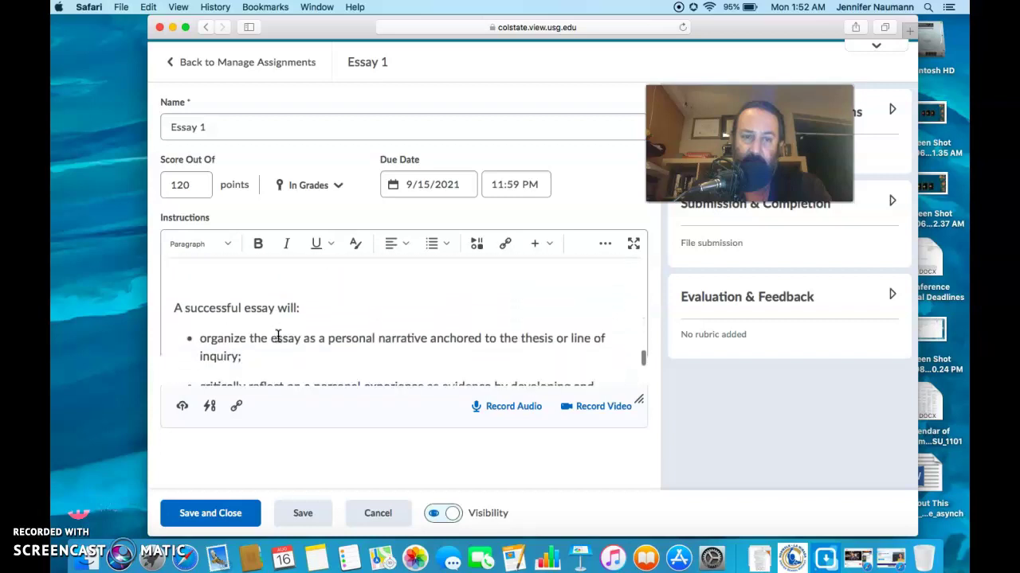
scroll(278, 336, "down", 3)
scroll(278, 336, "up", 20)
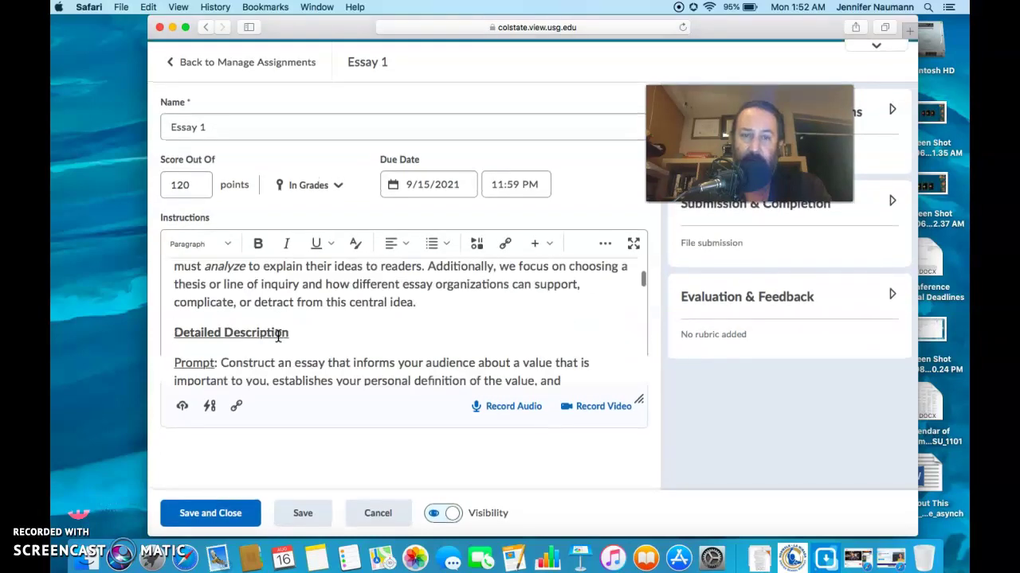
scroll(278, 335, "down", 2)
scroll(278, 336, "up", 1)
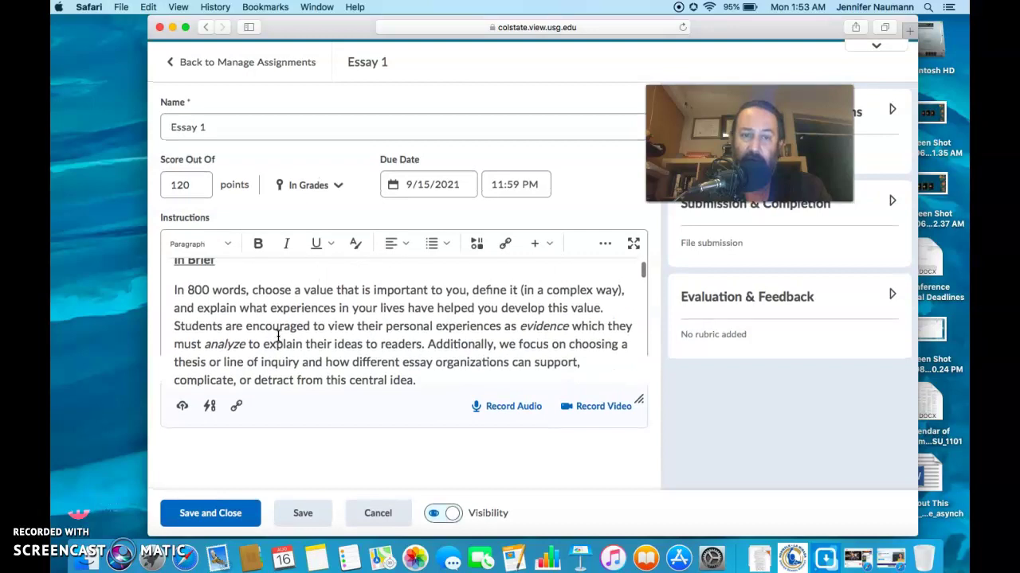
scroll(278, 335, "up", 1)
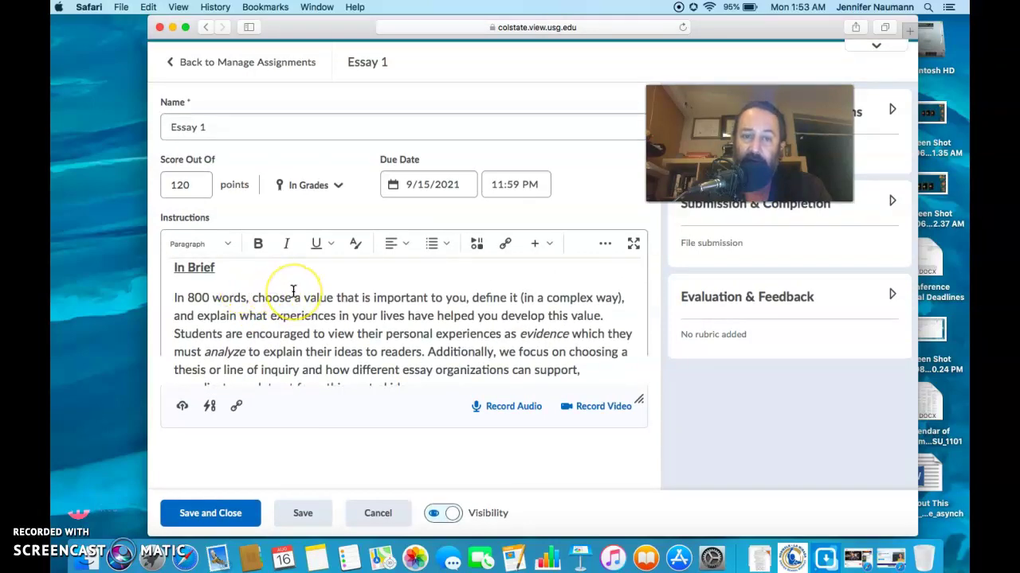
Step: Highlight the phrase "personal experiences" and the word "value" in the In Brief paragraph to point them out, leaving the text unedited
scroll(293, 291, "down", 2)
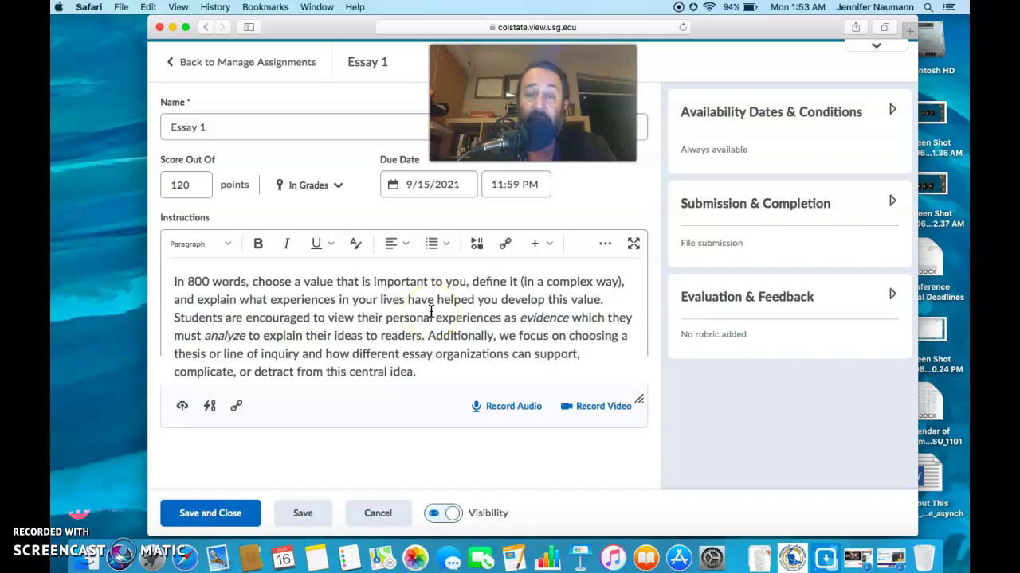
left_click(388, 319)
left_click_drag(387, 319, 502, 318)
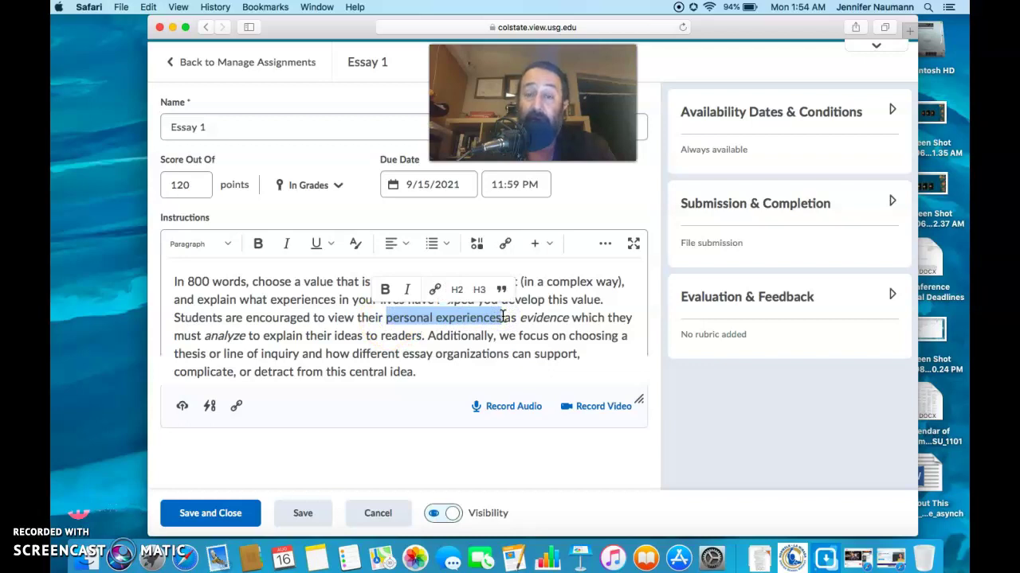
left_click(421, 352)
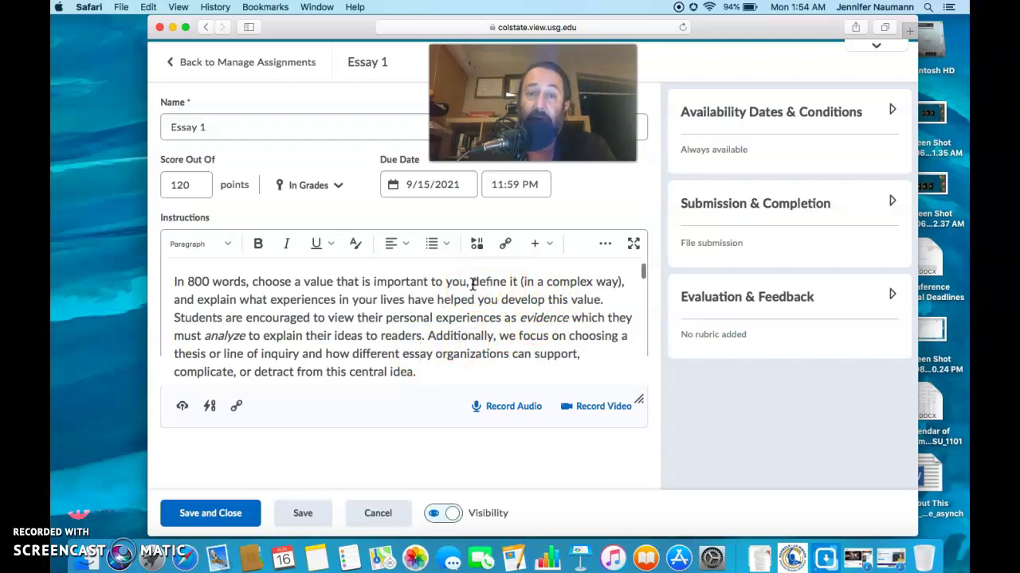
scroll(473, 284, "up", 1)
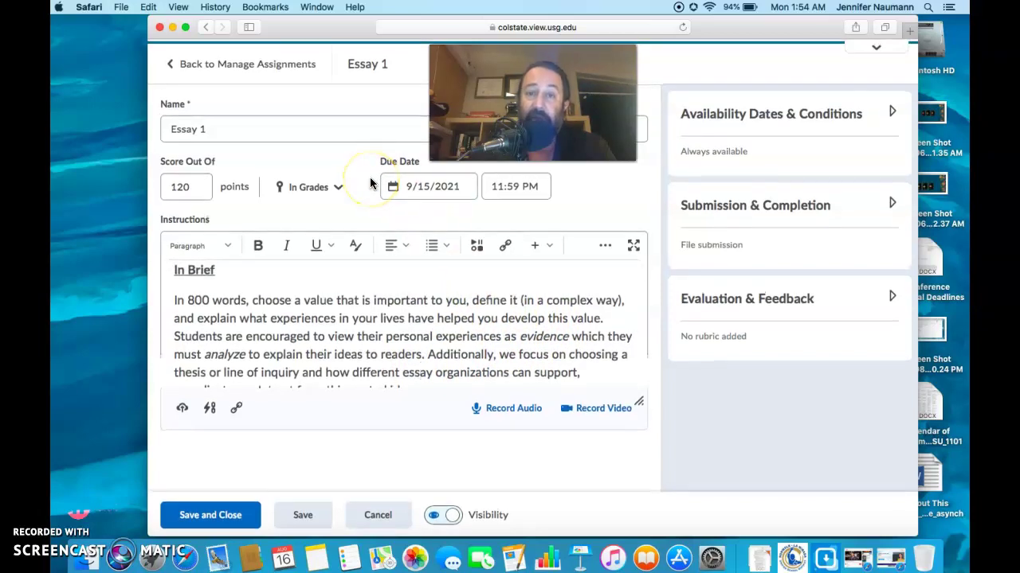
left_click_drag(301, 298, 333, 298)
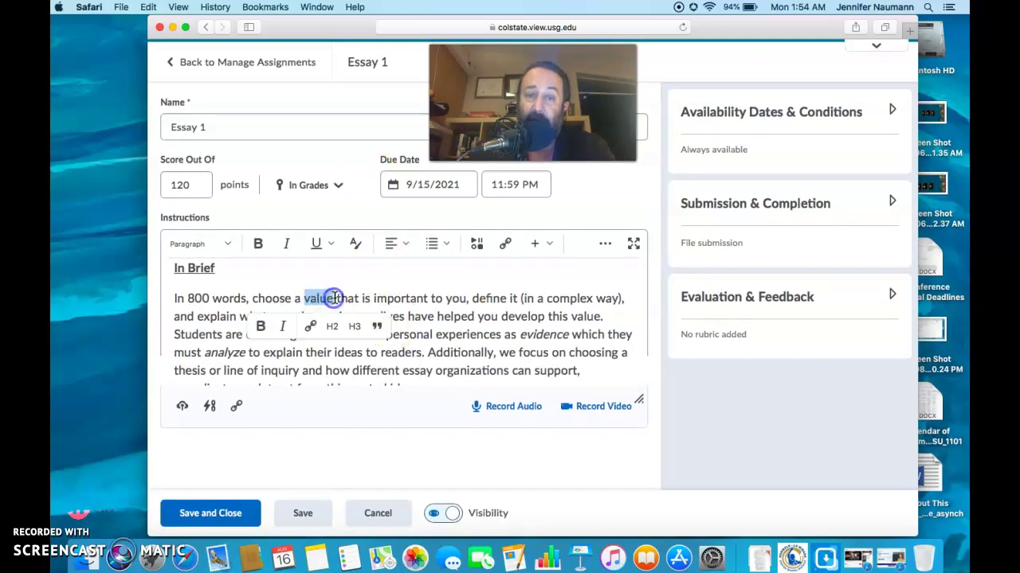
left_click(381, 297)
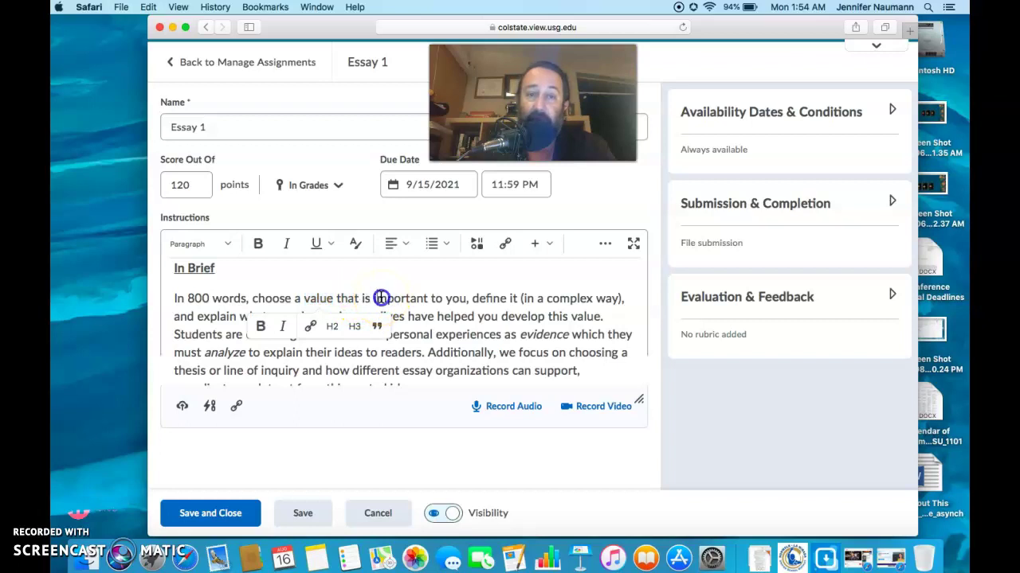
left_click_drag(305, 300, 333, 299)
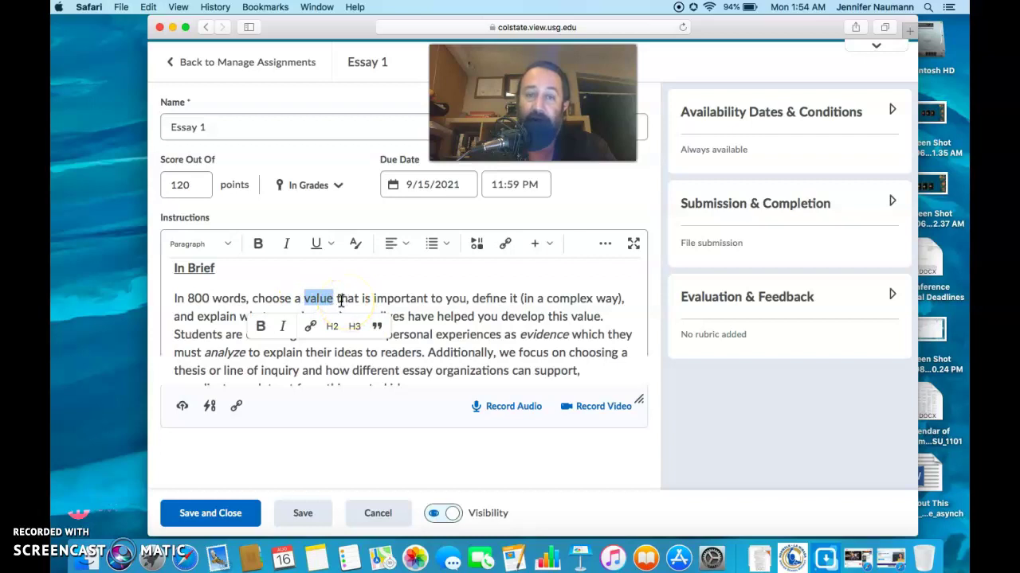
left_click_drag(335, 298, 303, 299)
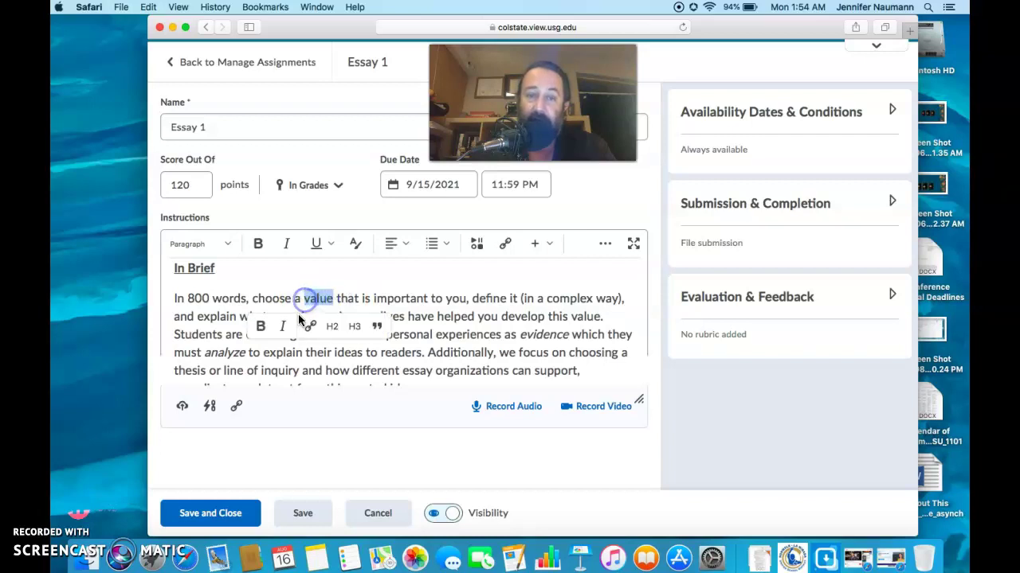
left_click(247, 448)
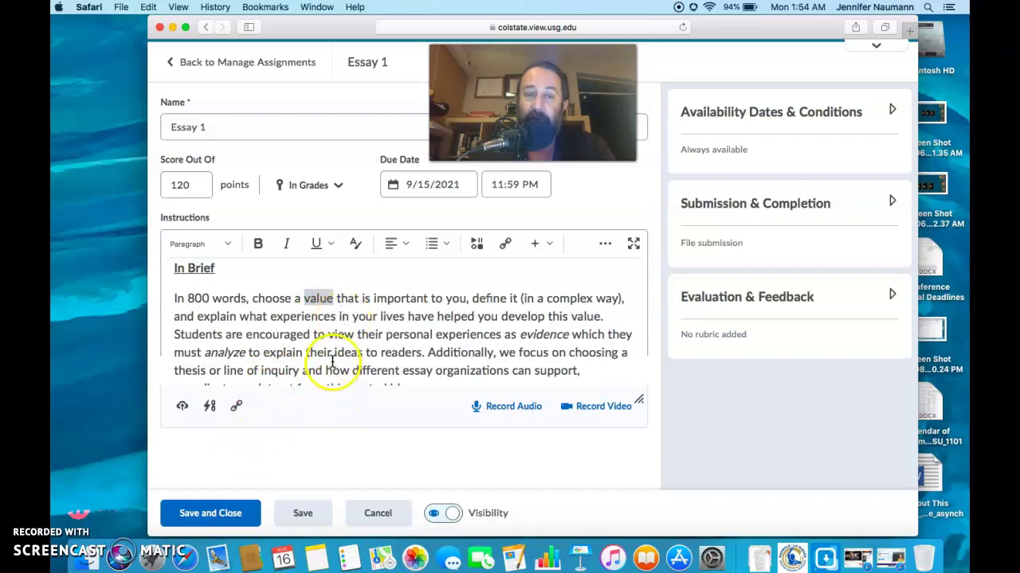
left_click(332, 301)
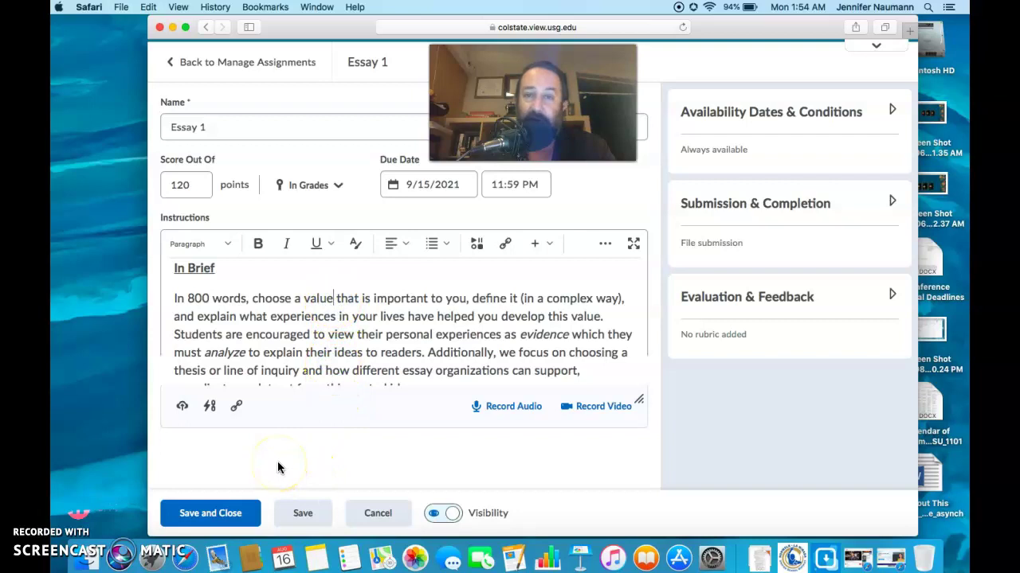
Step: Save the Essay 1 assignment and close its editor
left_click(223, 516)
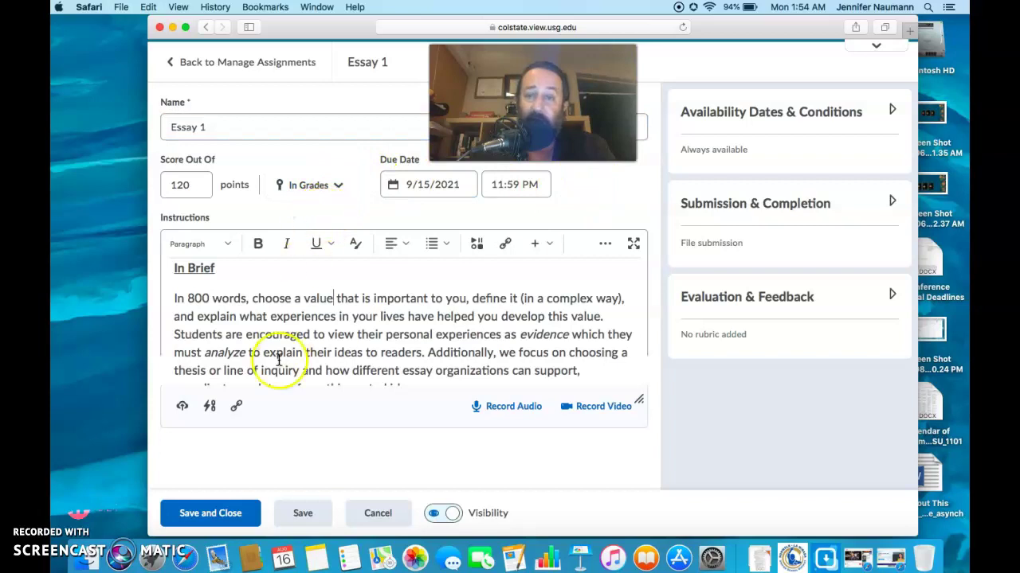
left_click(216, 519)
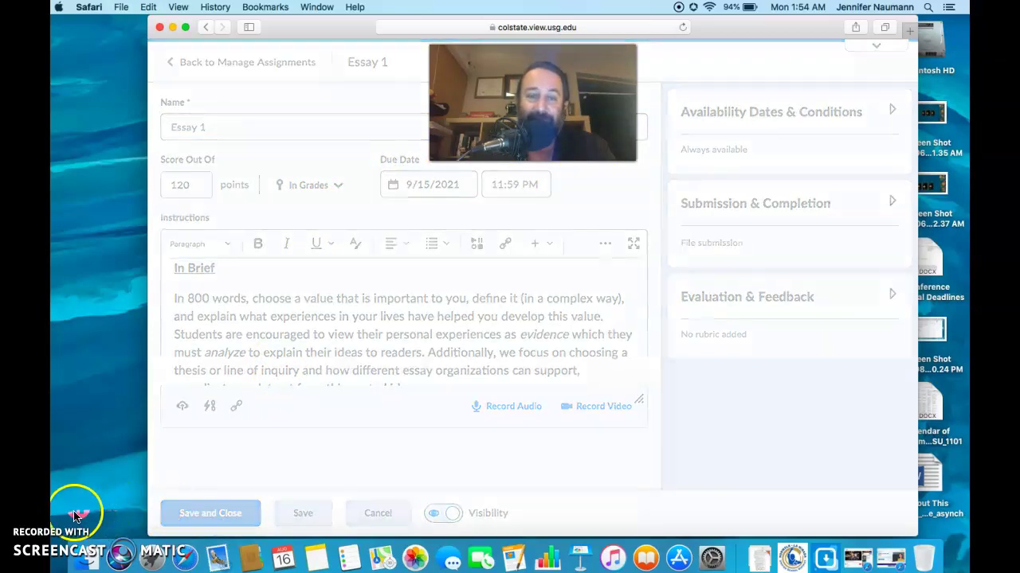